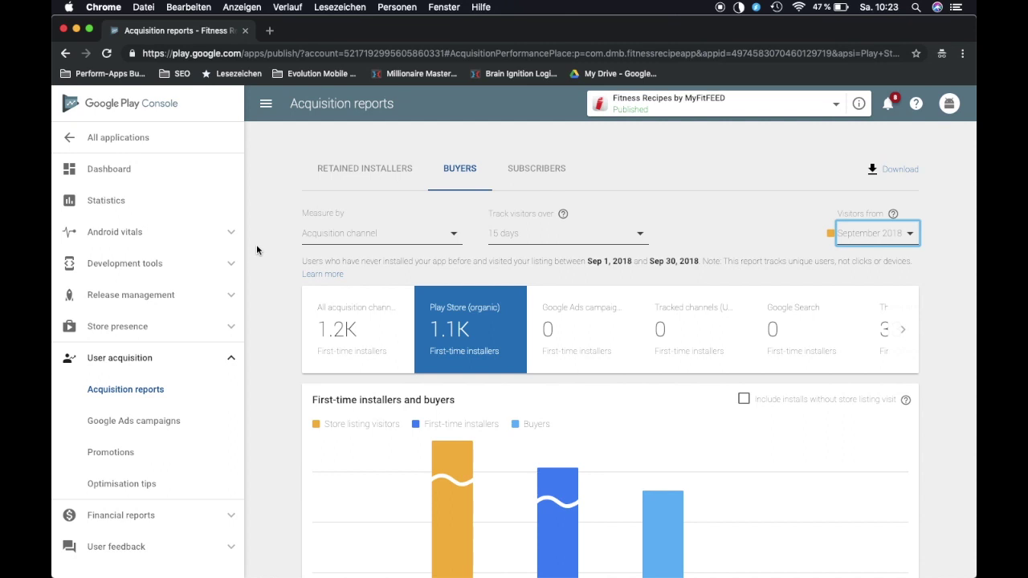
# - Measure the buyers acquisition report by Country (Play Store organic)
pyautogui.scroll(-1, 256, 245)
pyautogui.scroll(1, 256, 244)
pyautogui.click(339, 241)
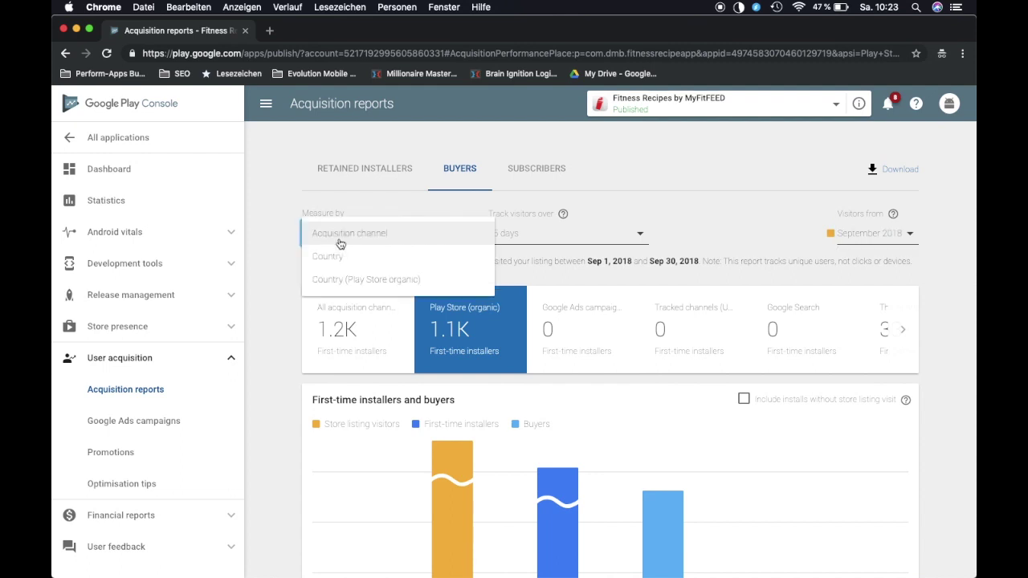
pyautogui.click(363, 281)
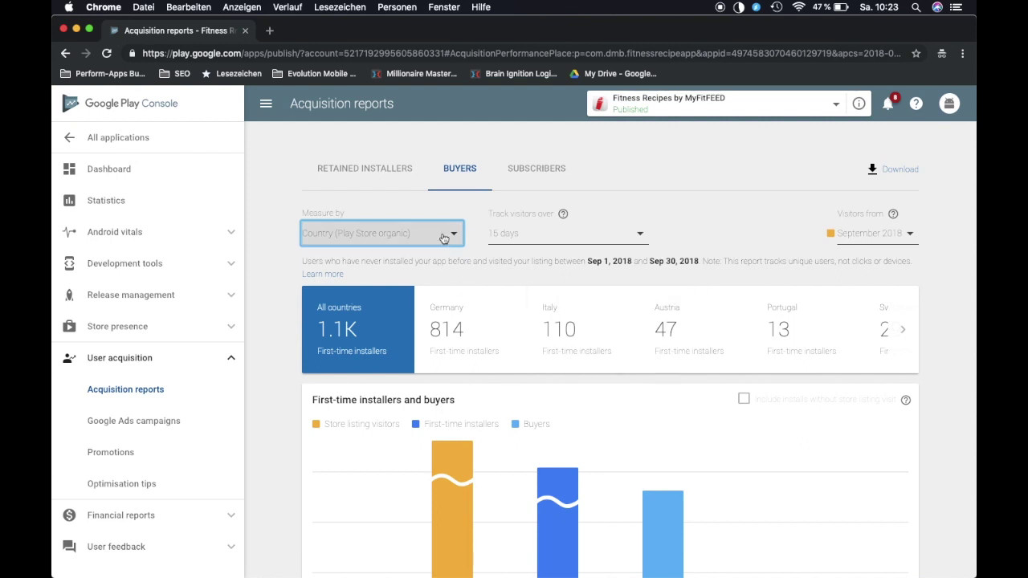
# - Check the month choices for the visitor period, leave September 2018 selected, and review the conversion rate benchmarks by country
pyautogui.click(884, 232)
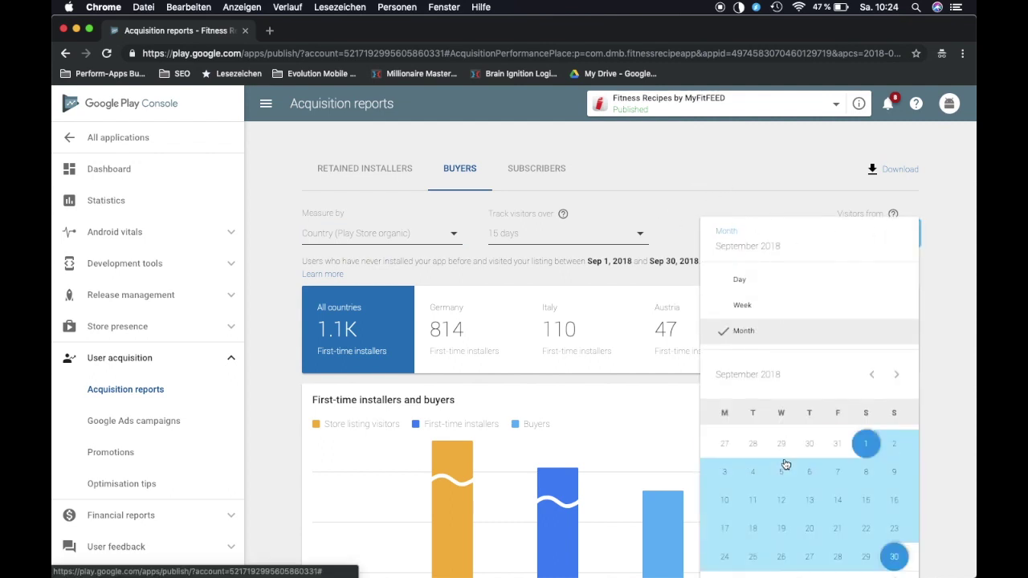
pyautogui.scroll(-1, 786, 464)
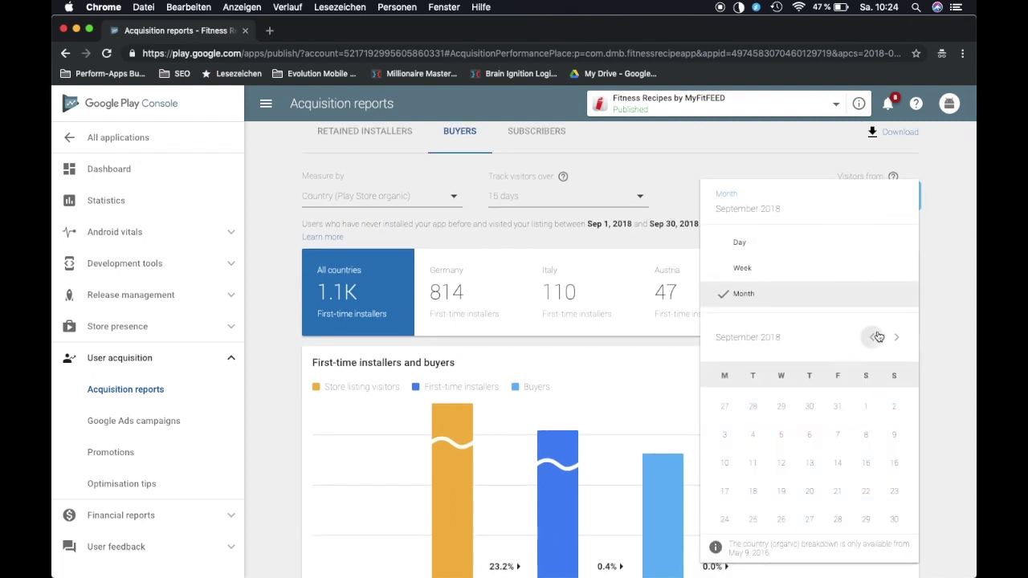
pyautogui.click(700, 161)
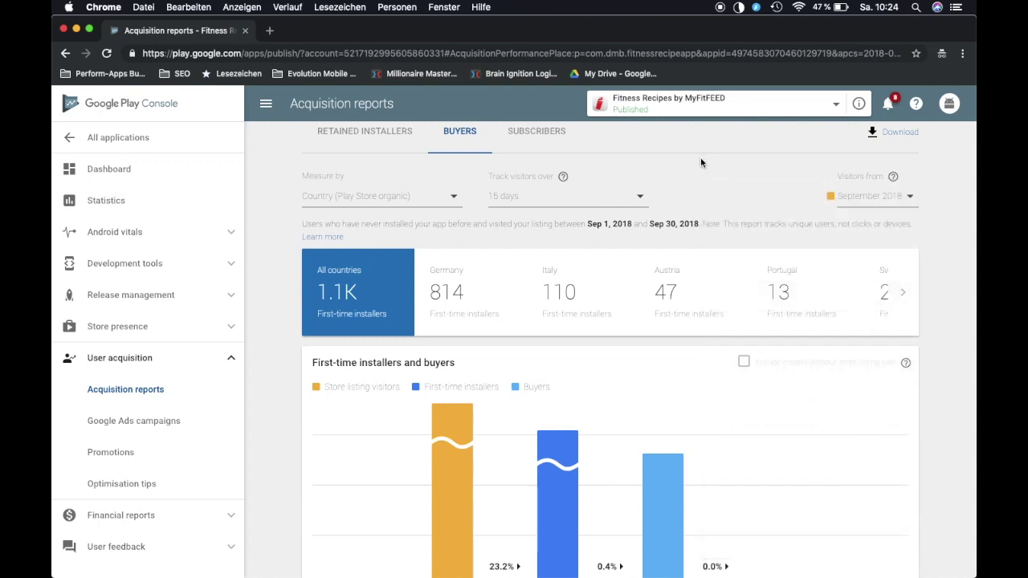
pyautogui.scroll(-1, 277, 395)
pyautogui.scroll(-10, 276, 395)
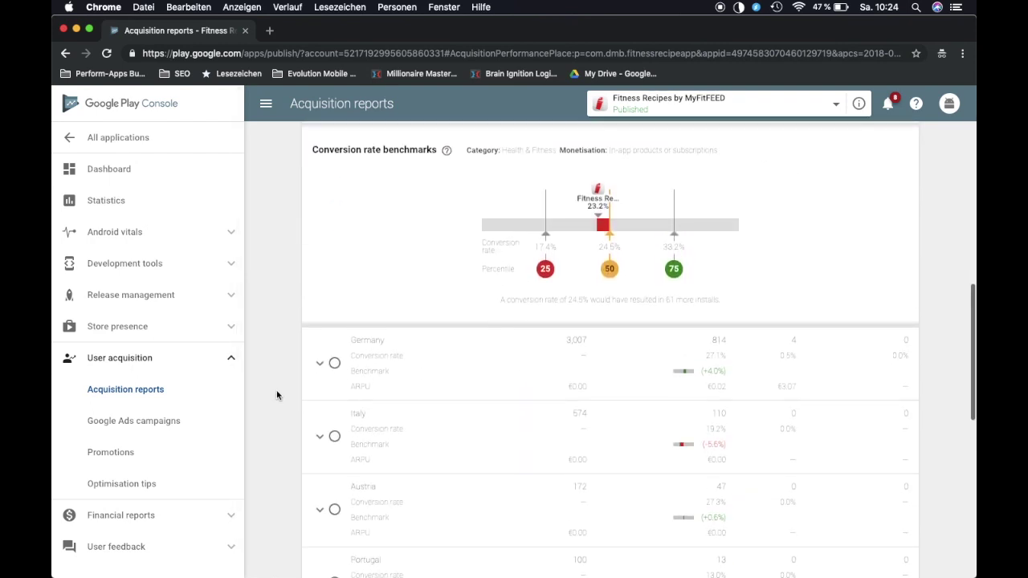
# - Compare the report measured by Acquisition channel and by Country, and review the country table
pyautogui.scroll(10, 276, 390)
pyautogui.click(386, 233)
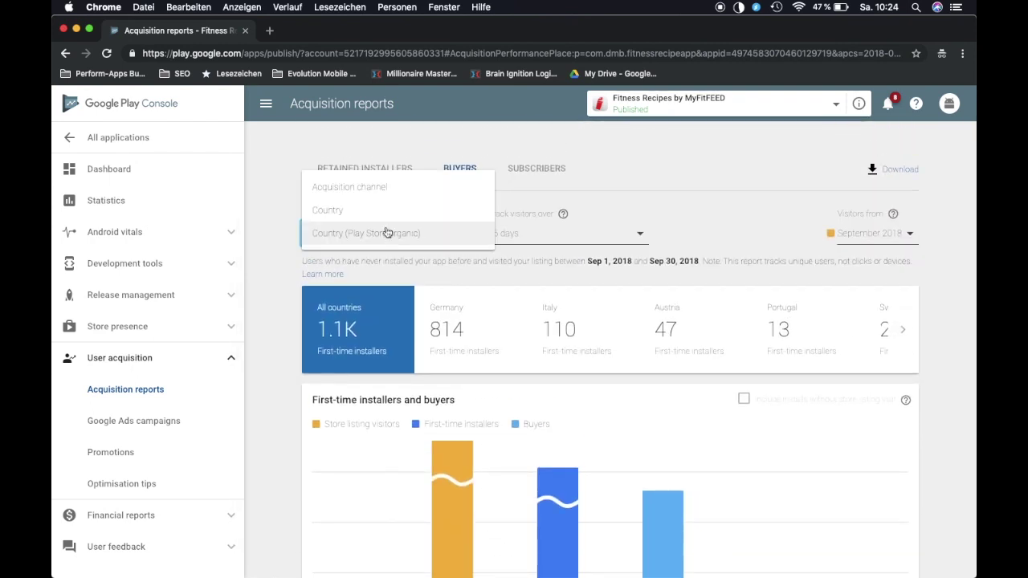
pyautogui.click(363, 187)
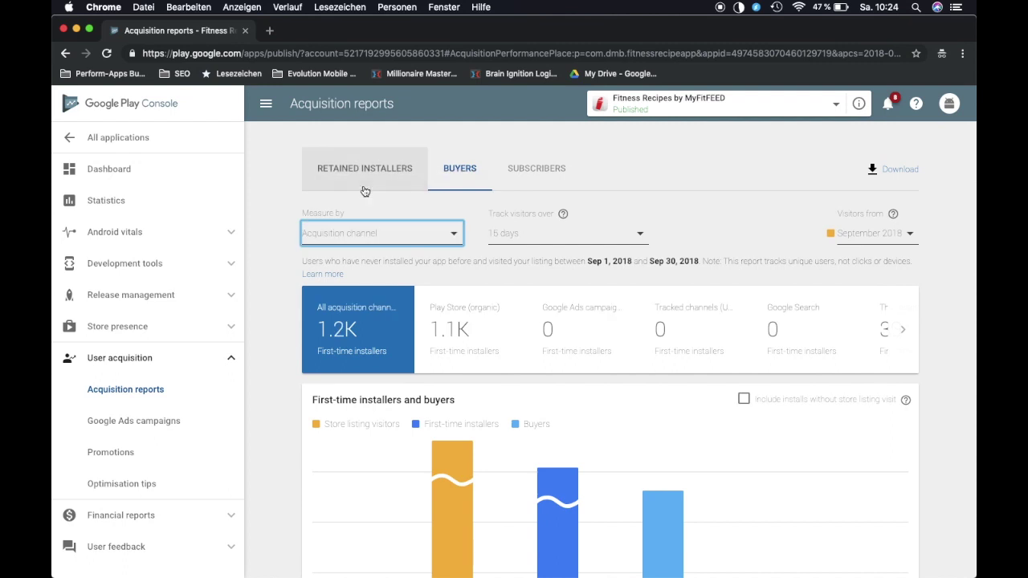
pyautogui.click(363, 233)
pyautogui.click(362, 254)
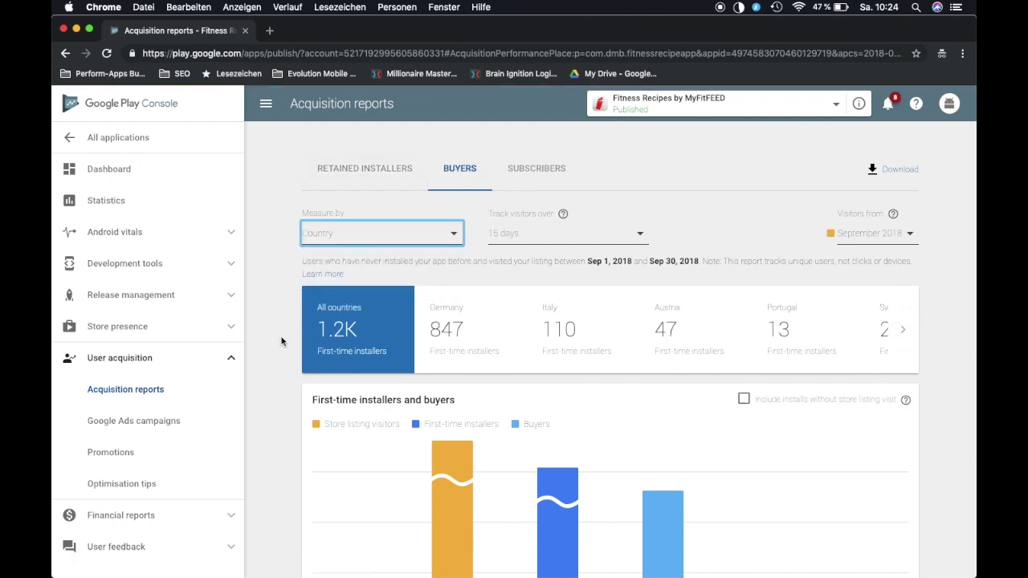
pyautogui.scroll(-10, 281, 341)
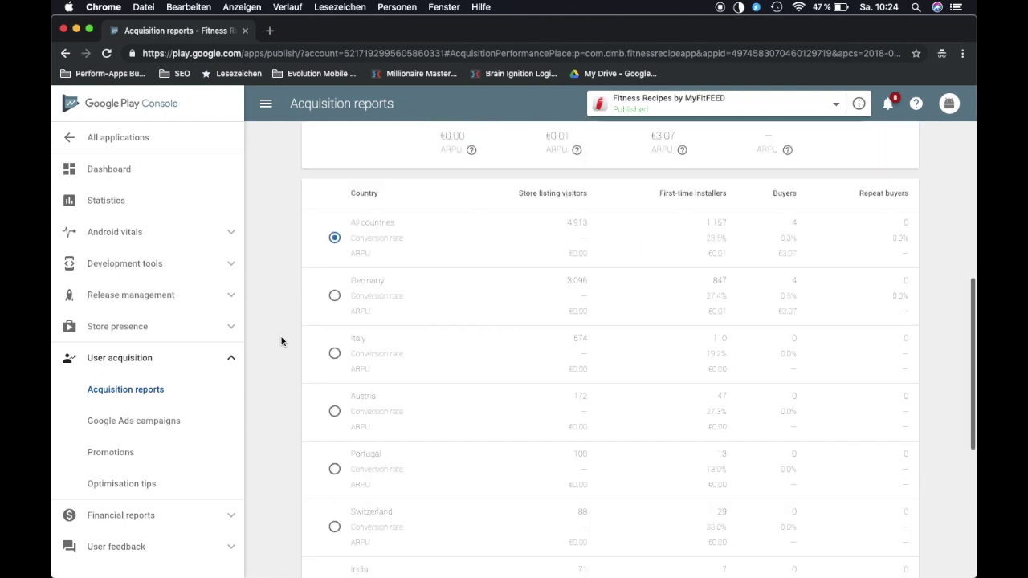
# - Measure the buyers report by Acquisition channel and look through all the channel summary cards
pyautogui.scroll(10, 282, 342)
pyautogui.click(362, 233)
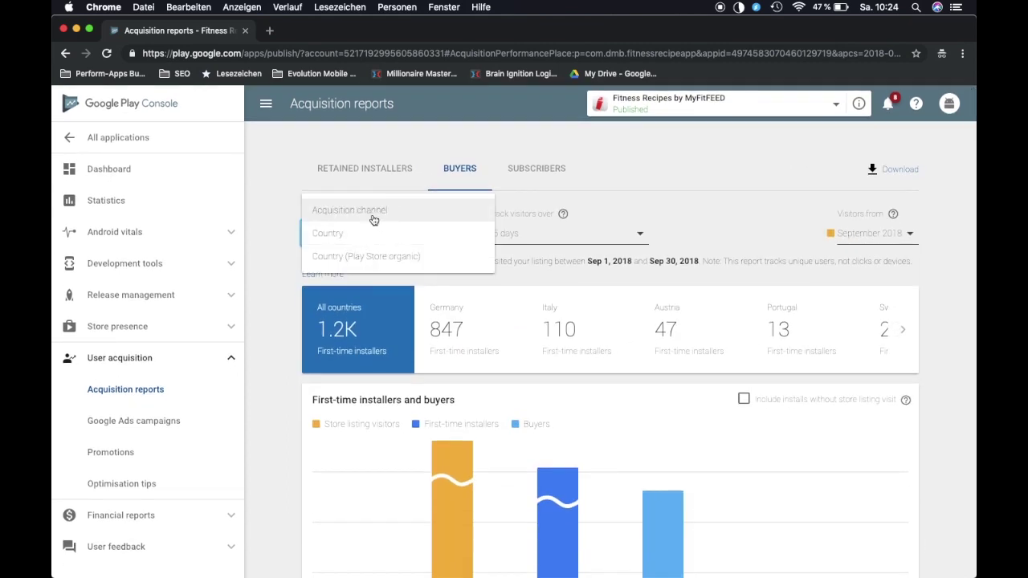
pyautogui.click(374, 211)
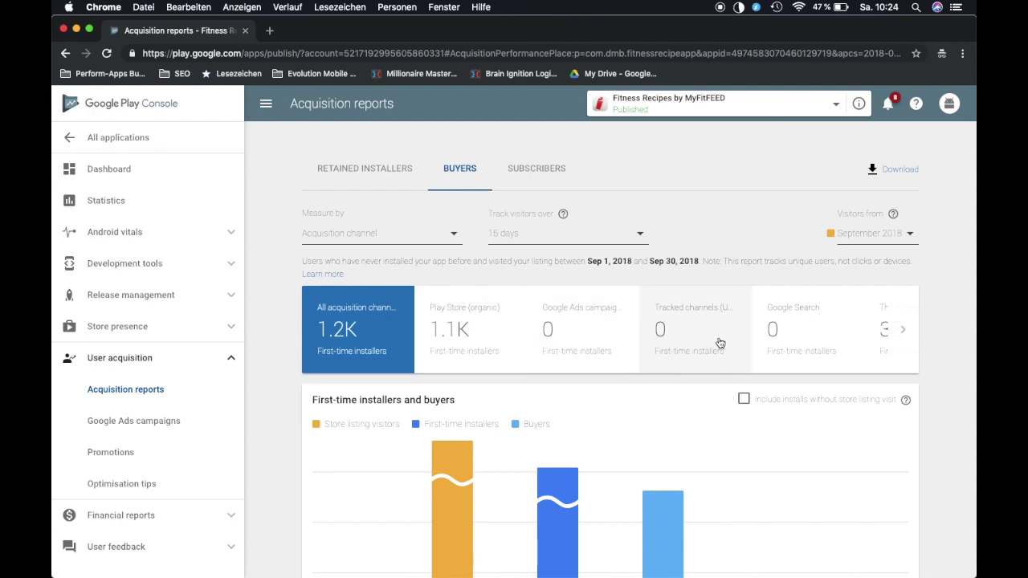
pyautogui.click(905, 332)
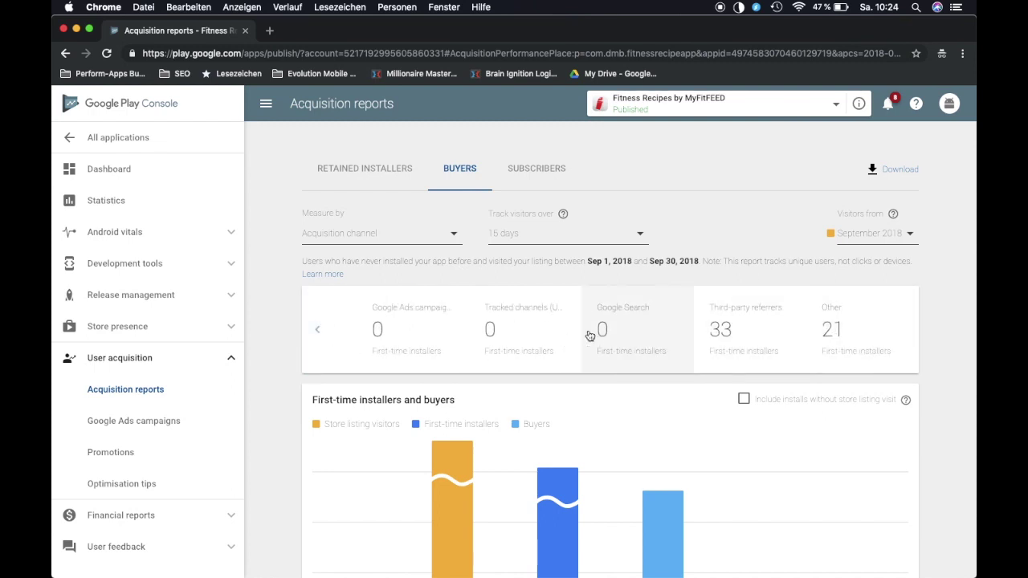
pyautogui.click(320, 335)
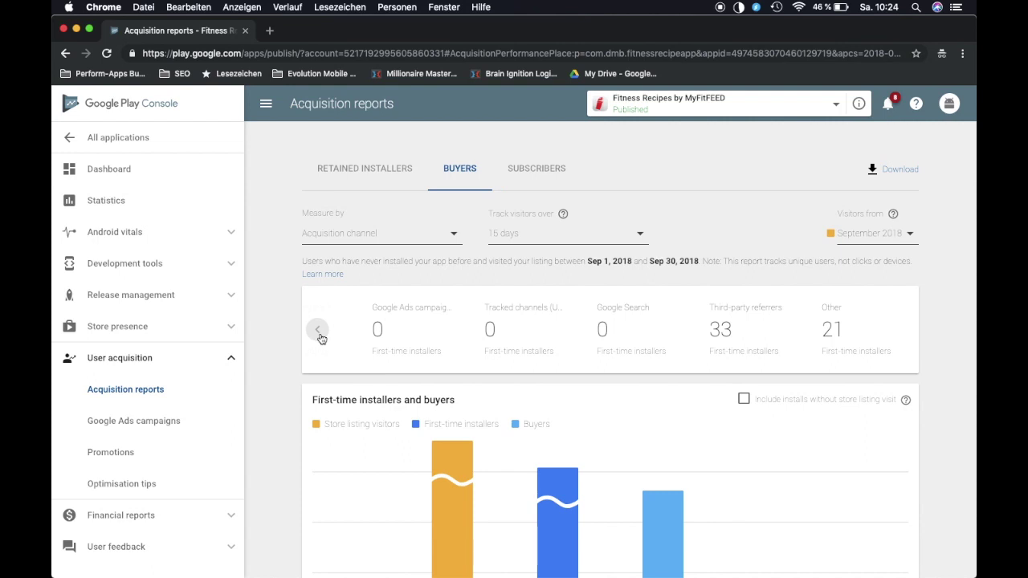
# - Open the retained installers report and examine its retention chart through the 30-day column
pyautogui.scroll(-5, 290, 396)
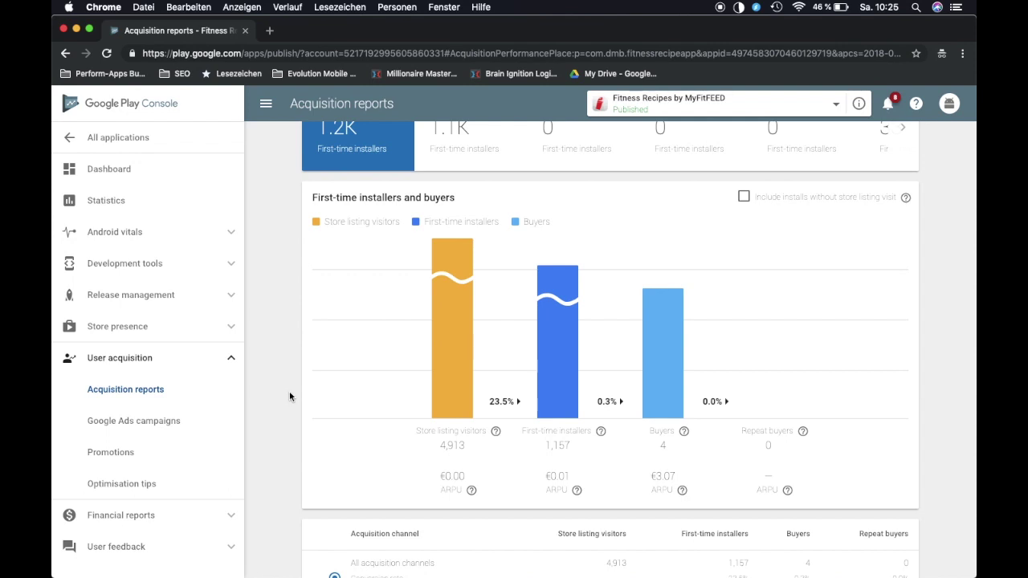
pyautogui.scroll(-1, 290, 396)
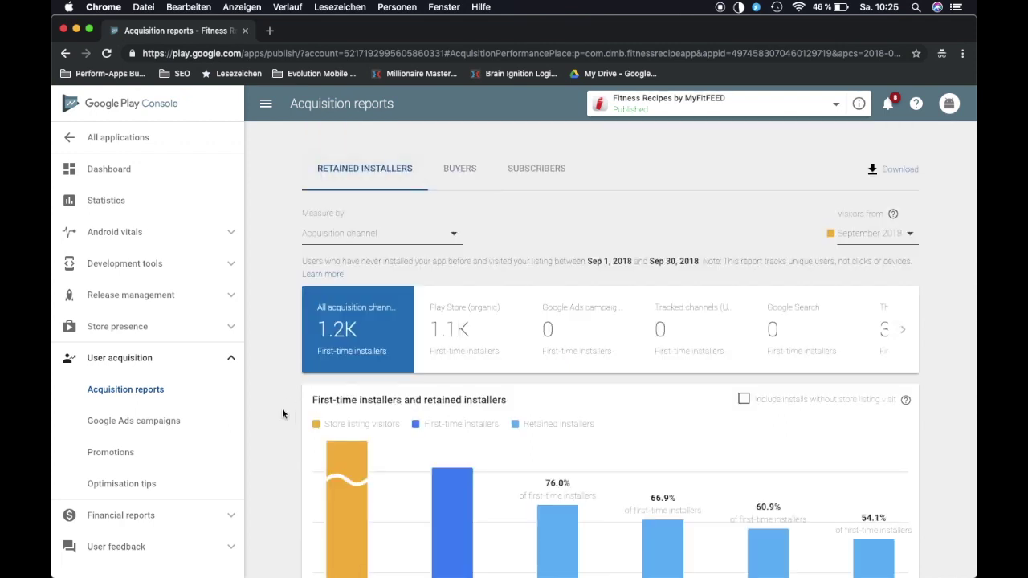
pyautogui.scroll(-5, 282, 408)
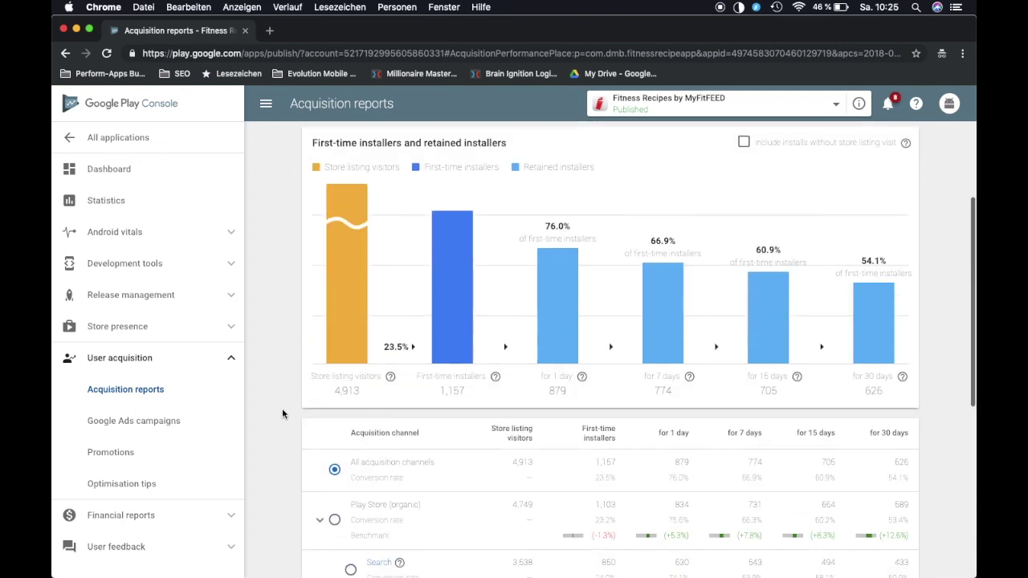
pyautogui.moveTo(853, 376); pyautogui.dragTo(892, 379)
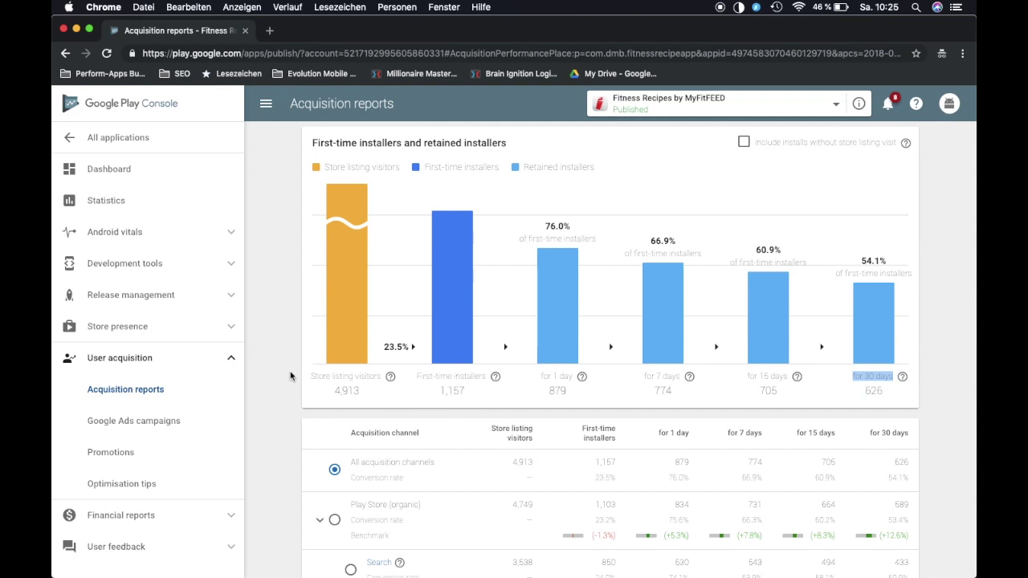
# - Return to the buyers report and examine the conversion rate from store listing visitors to first-time installers
pyautogui.scroll(5, 290, 371)
pyautogui.click(461, 173)
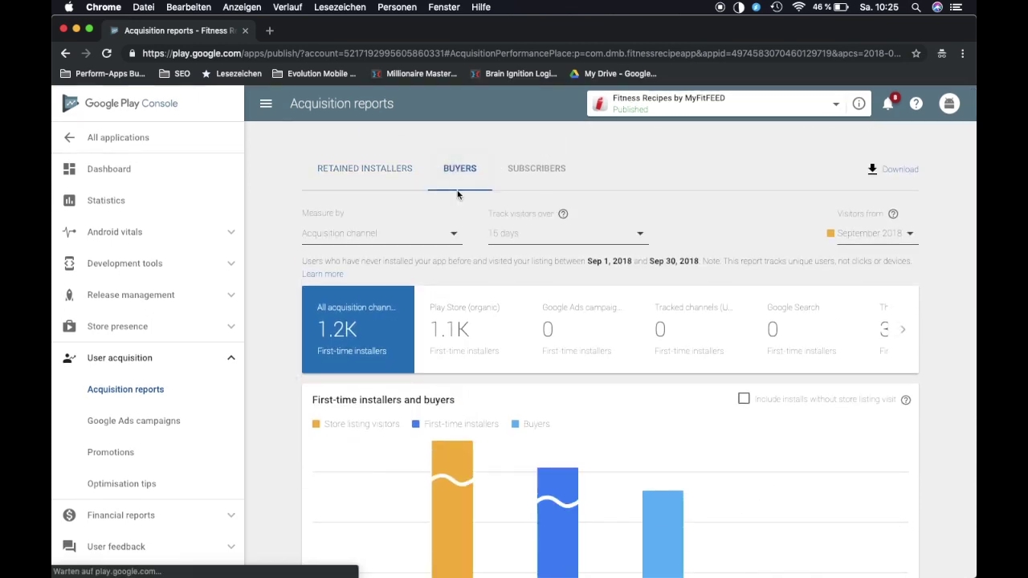
pyautogui.scroll(-3, 281, 349)
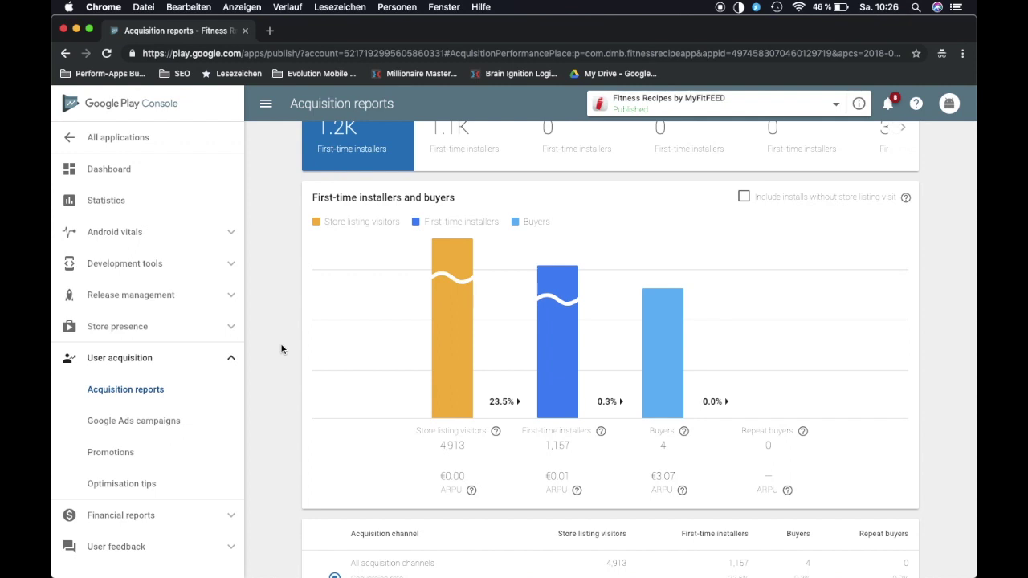
pyautogui.scroll(-3, 281, 349)
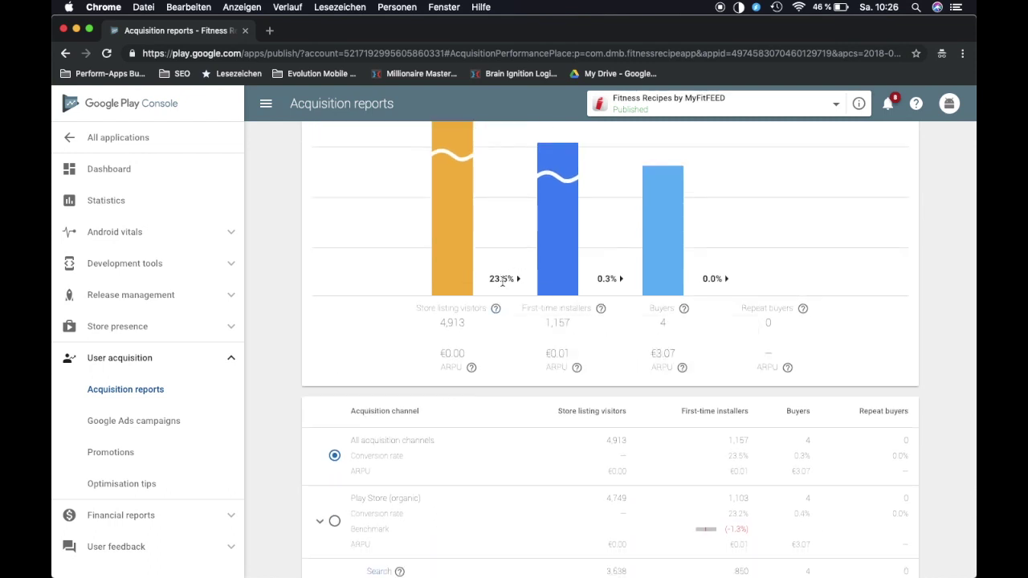
pyautogui.moveTo(499, 279)
pyautogui.mouseDown()
pyautogui.moveTo(523, 277)
pyautogui.moveTo(515, 295)
pyautogui.mouseUp()
pyautogui.scroll(-3, 275, 315)
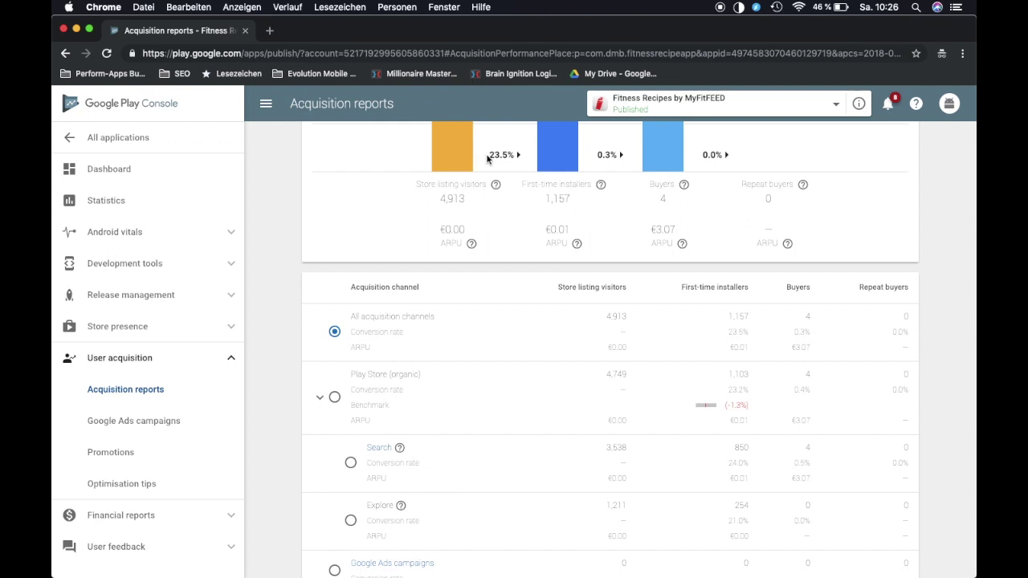
pyautogui.moveTo(487, 159); pyautogui.dragTo(519, 154)
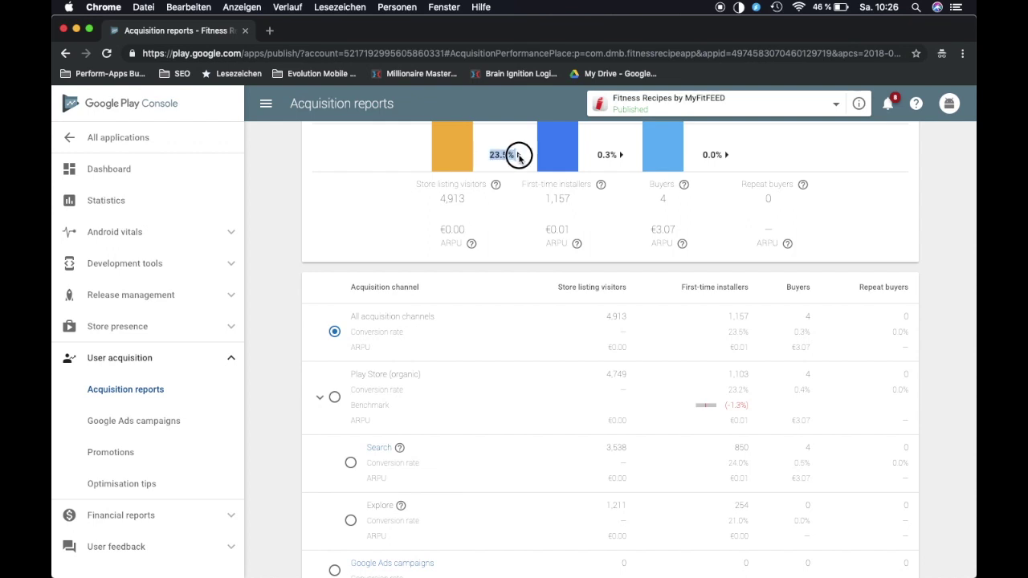
pyautogui.click(271, 285)
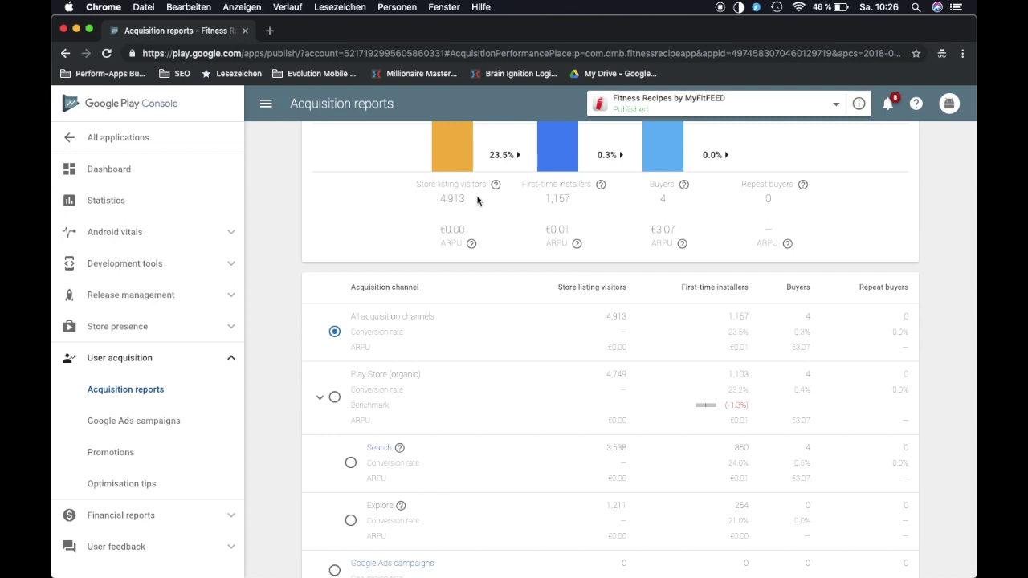
# - Select the Play Store (organic) channel and compare its conversion rate with those of its Search and Explore sources
pyautogui.click(335, 399)
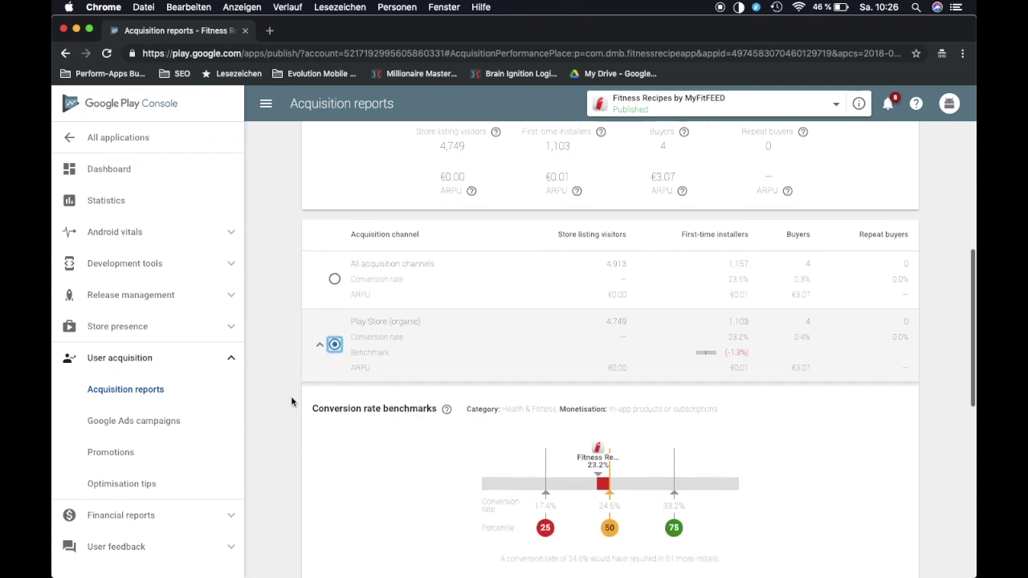
pyautogui.moveTo(729, 335); pyautogui.dragTo(751, 338)
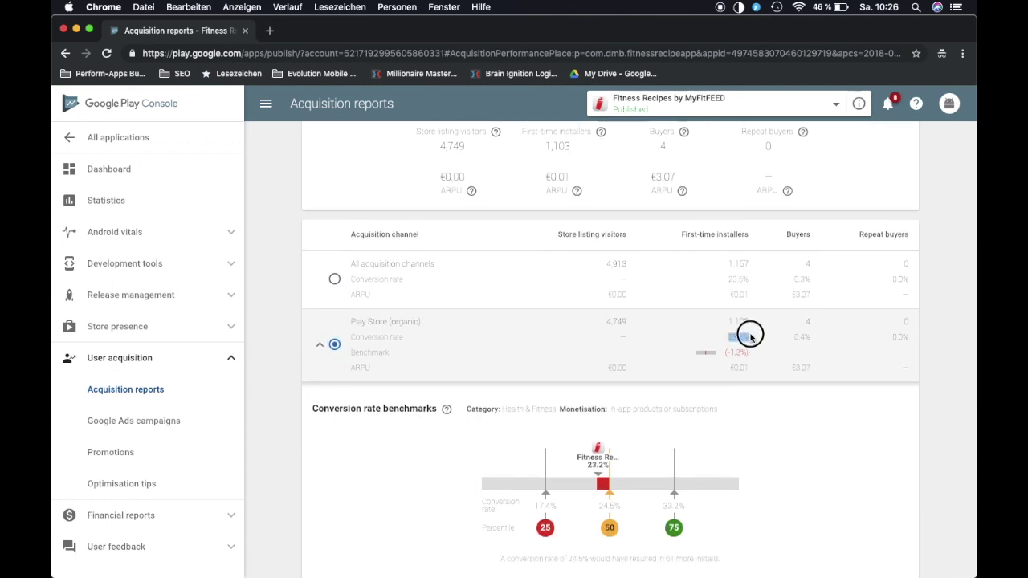
pyautogui.click(750, 335)
pyautogui.scroll(-5, 288, 376)
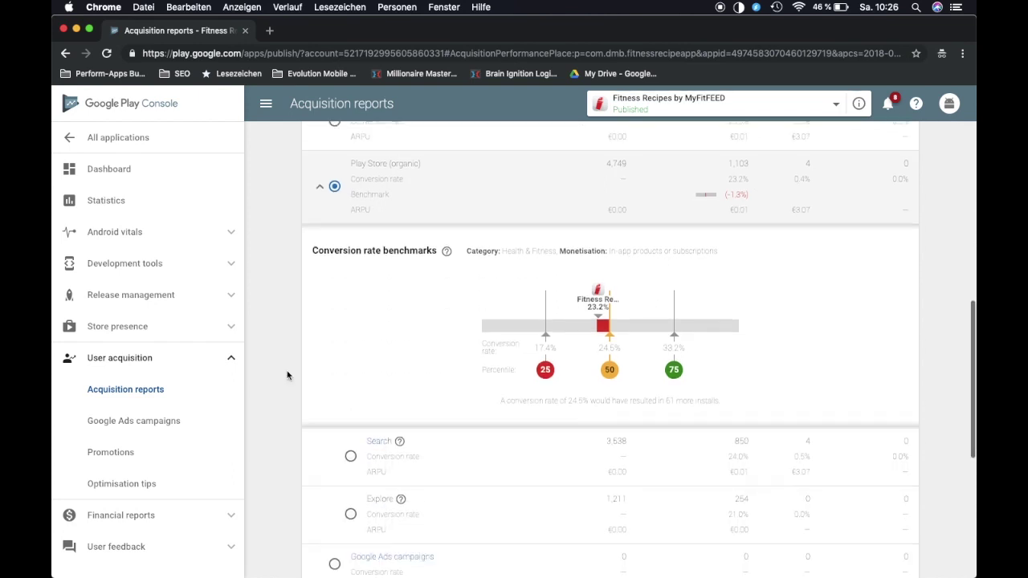
pyautogui.scroll(-4, 287, 375)
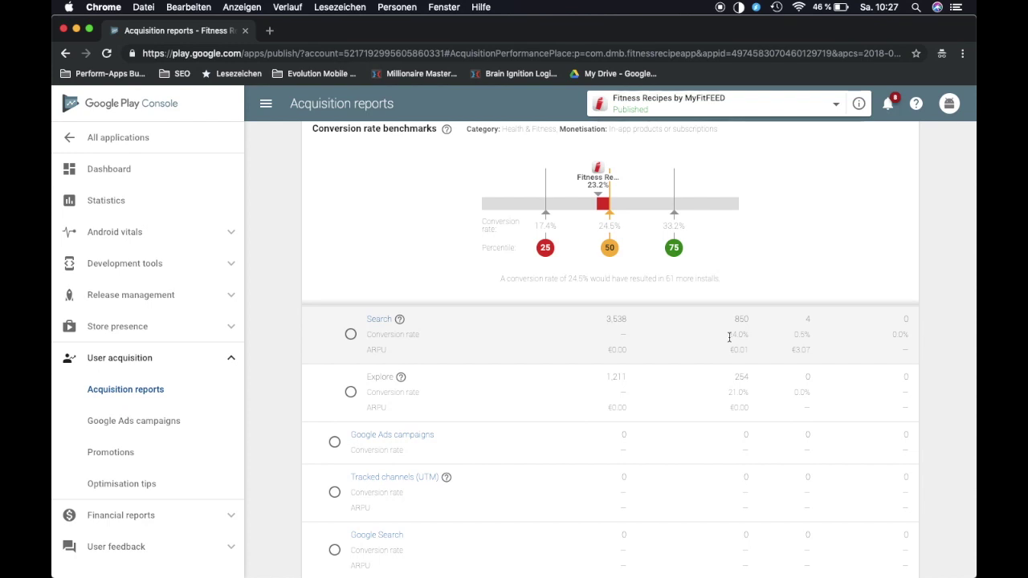
pyautogui.moveTo(729, 337)
pyautogui.scroll(4, 558, 346)
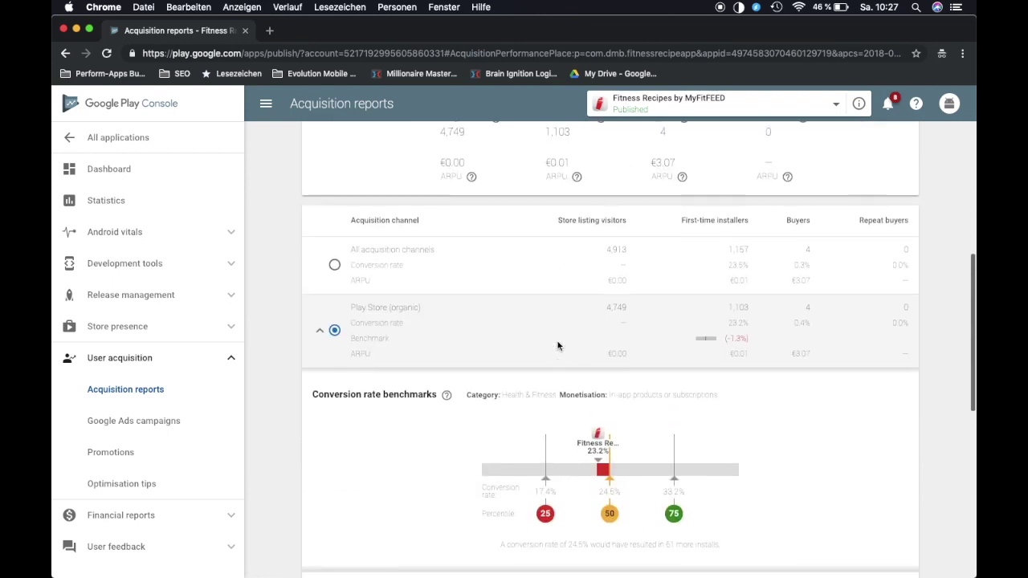
# - Examine the Play Store (organic) conversion rate benchmarks, including the app category, percentiles and the note on potential additional installs
pyautogui.scroll(-2, 559, 346)
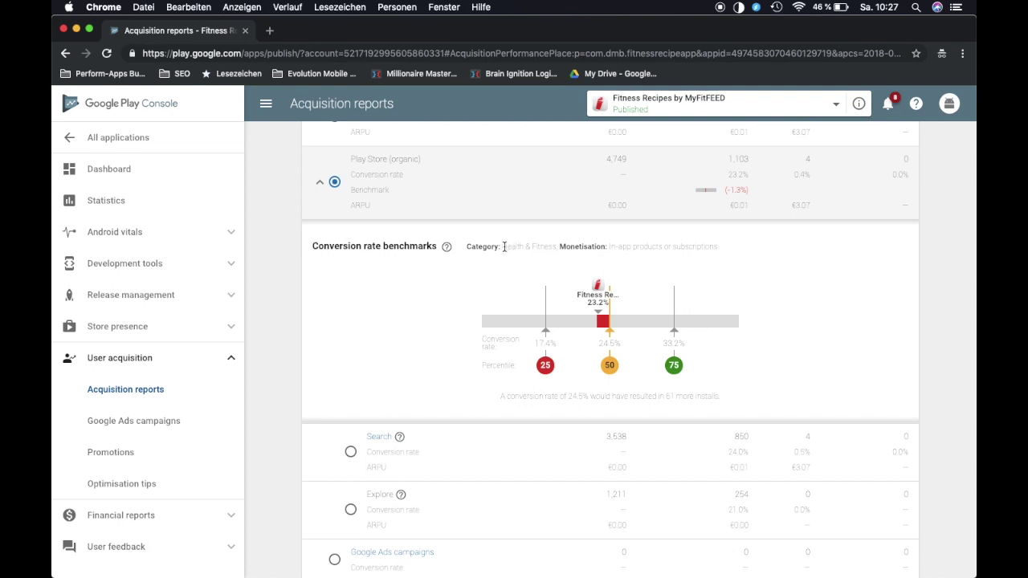
pyautogui.moveTo(503, 246); pyautogui.dragTo(556, 246)
pyautogui.click(556, 246)
pyautogui.scroll(-1, 588, 369)
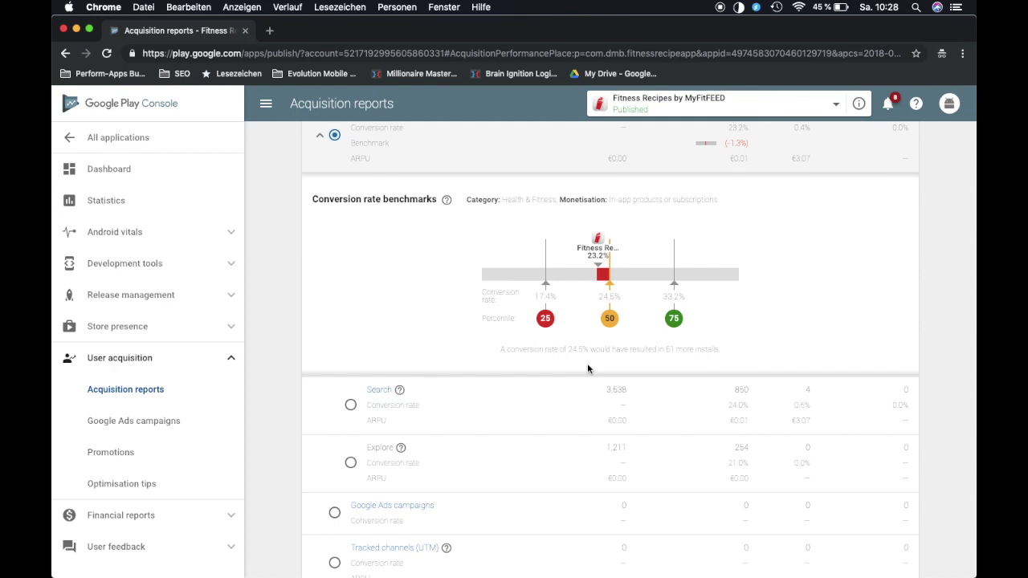
pyautogui.moveTo(564, 349); pyautogui.dragTo(694, 351)
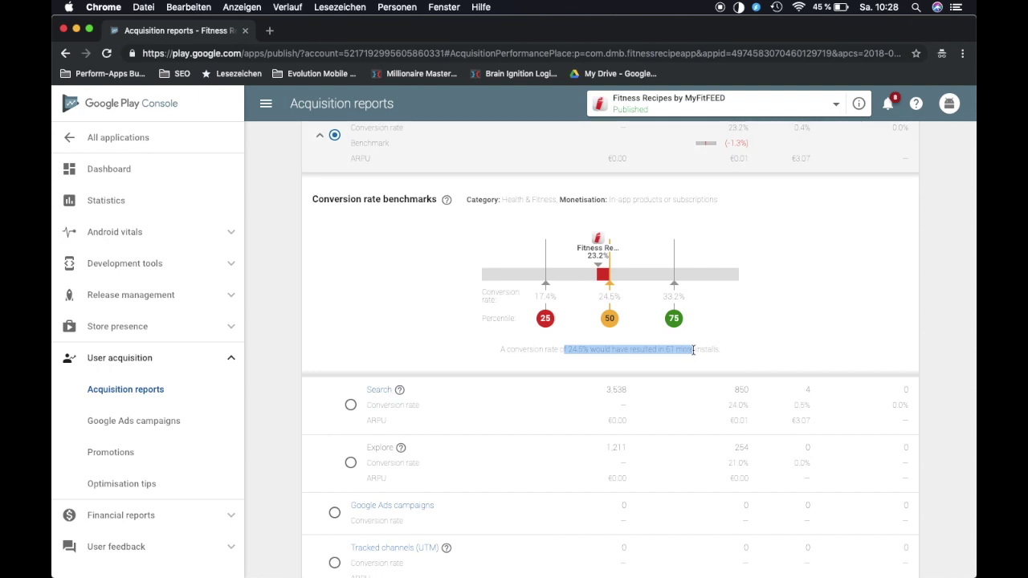
pyautogui.click(693, 351)
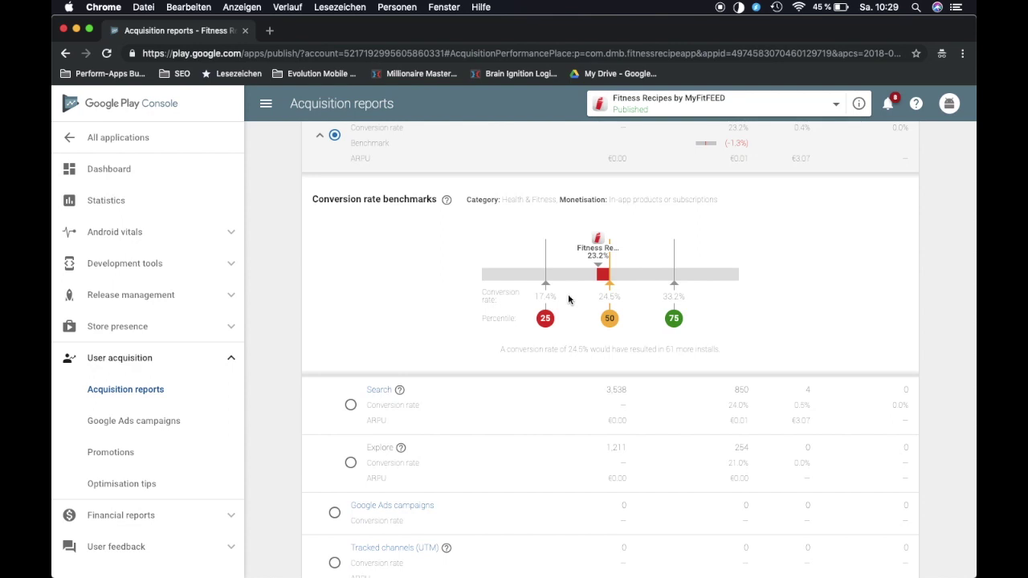
# - Open the Search source's breakdown under Play Store (organic) and view its individual search terms
pyautogui.scroll(-2, 490, 415)
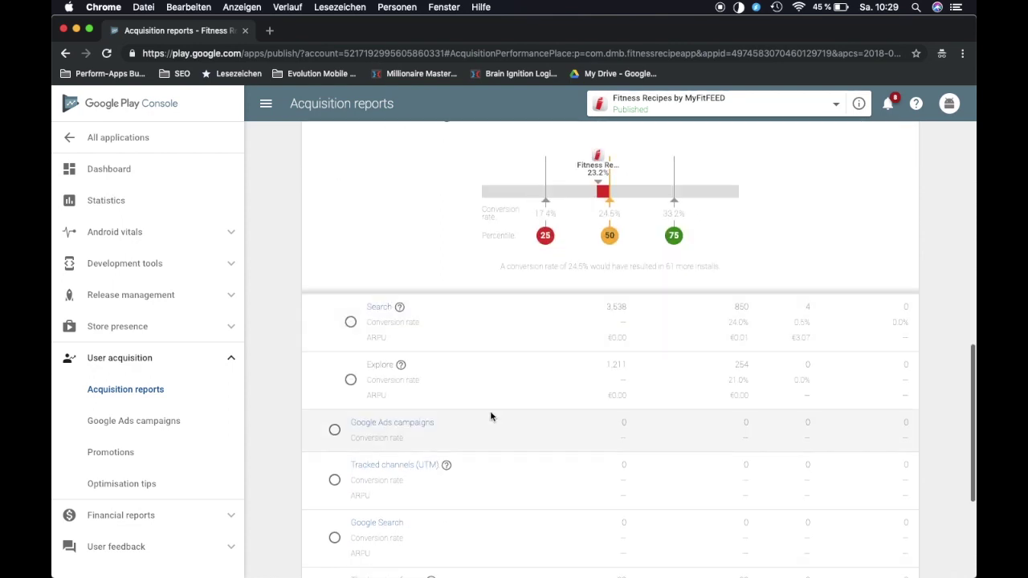
pyautogui.click(384, 307)
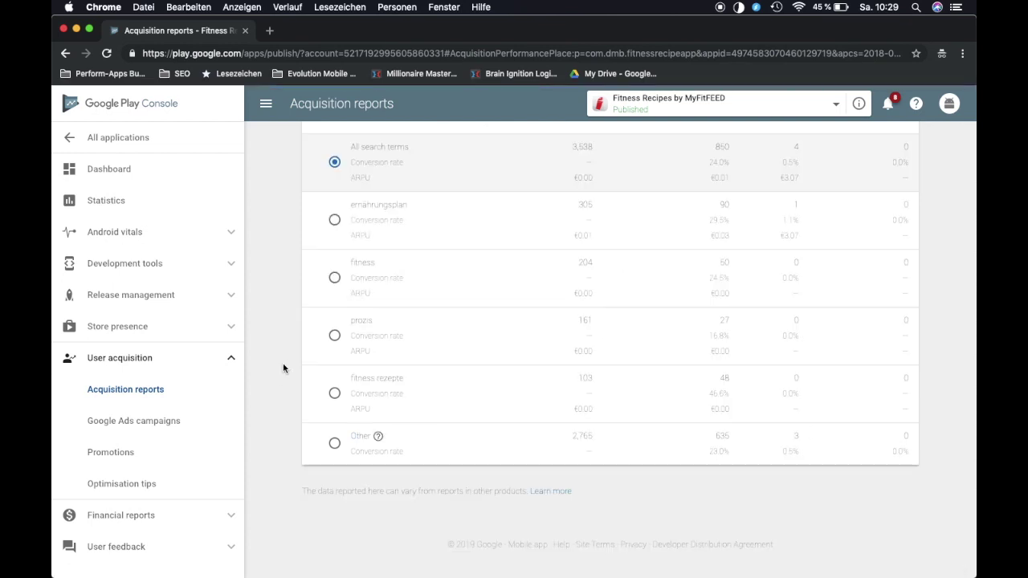
# - Select the Other group of search terms and compare its visitors, installers and conversion rate with those of the individually listed terms
pyautogui.scroll(2, 283, 368)
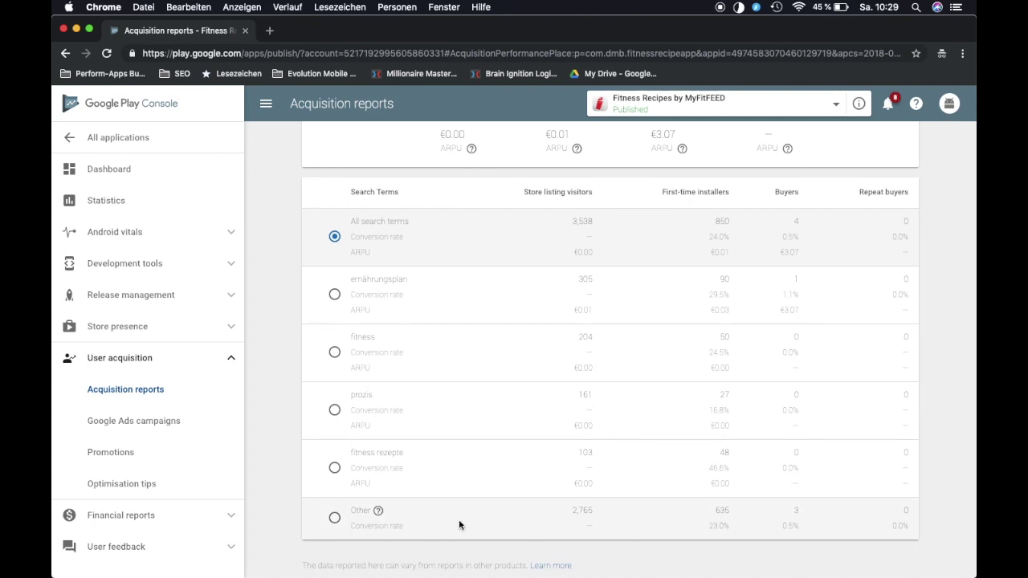
pyautogui.click(571, 516)
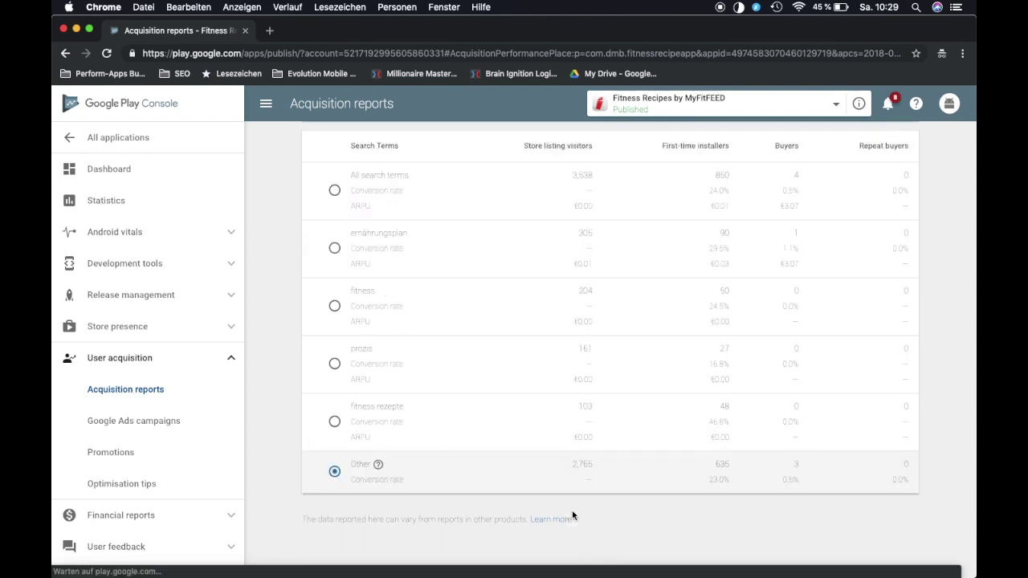
pyautogui.moveTo(371, 475)
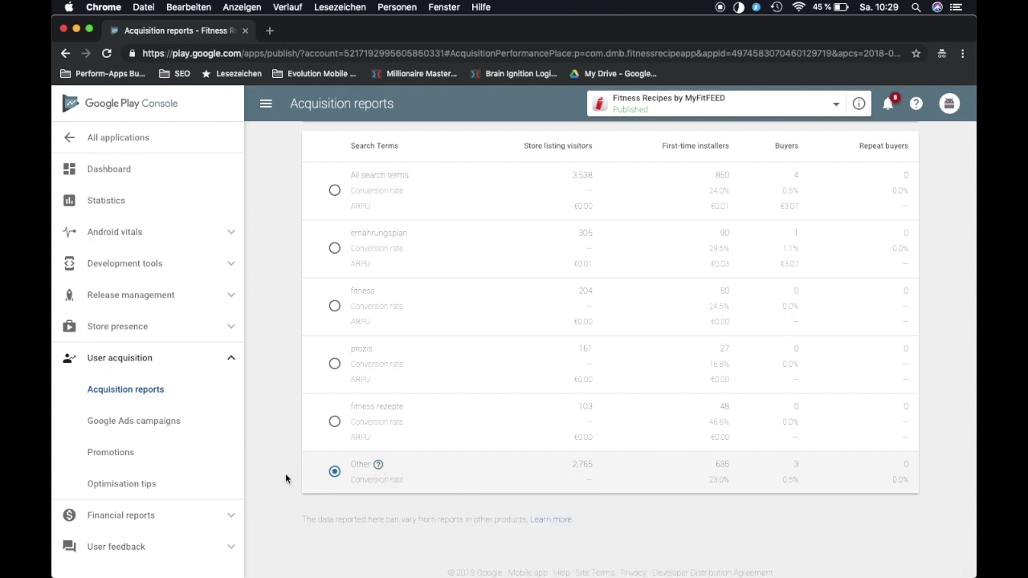
pyautogui.scroll(1, 285, 476)
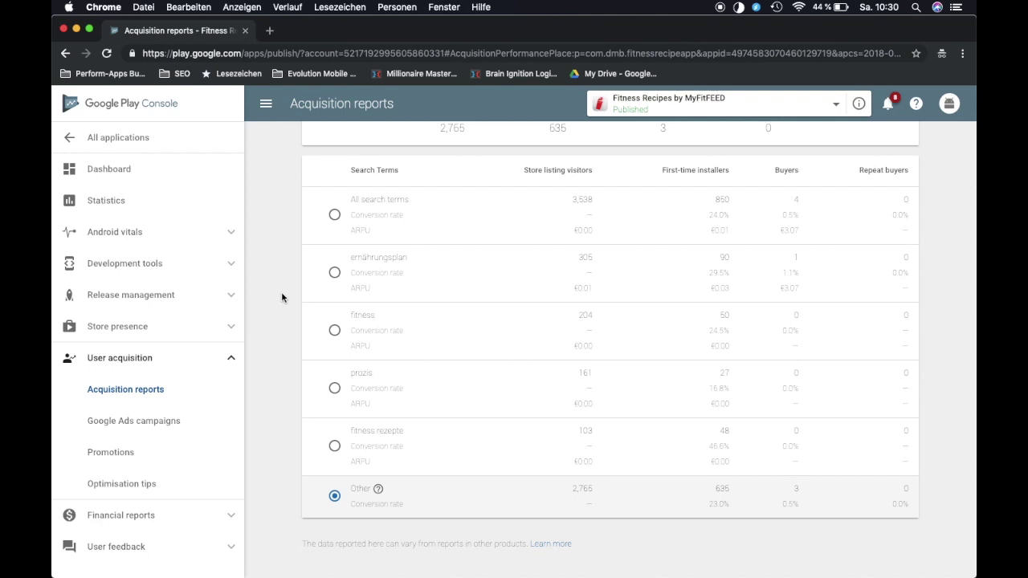
pyautogui.scroll(-2, 281, 298)
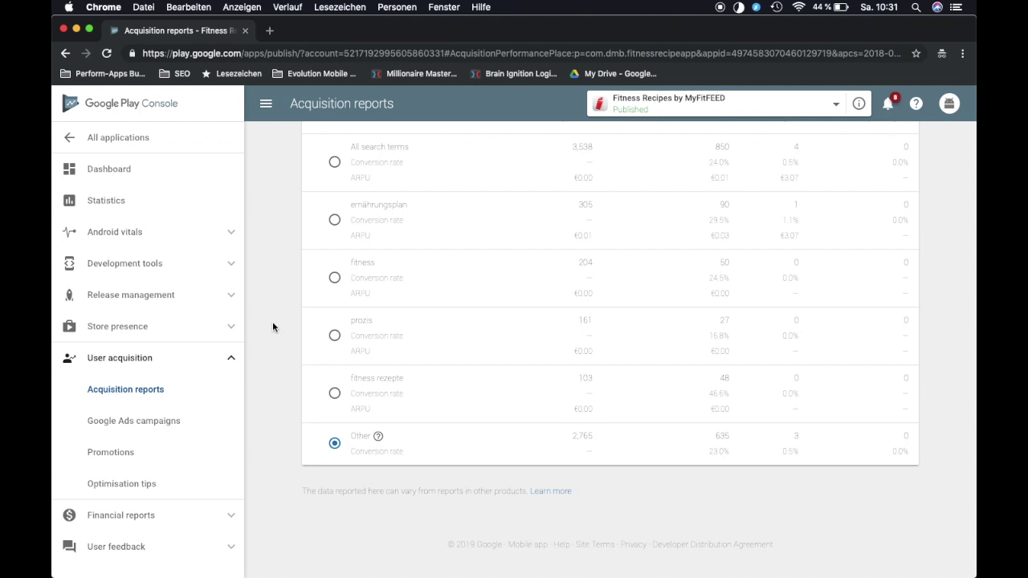
pyautogui.scroll(1, 277, 322)
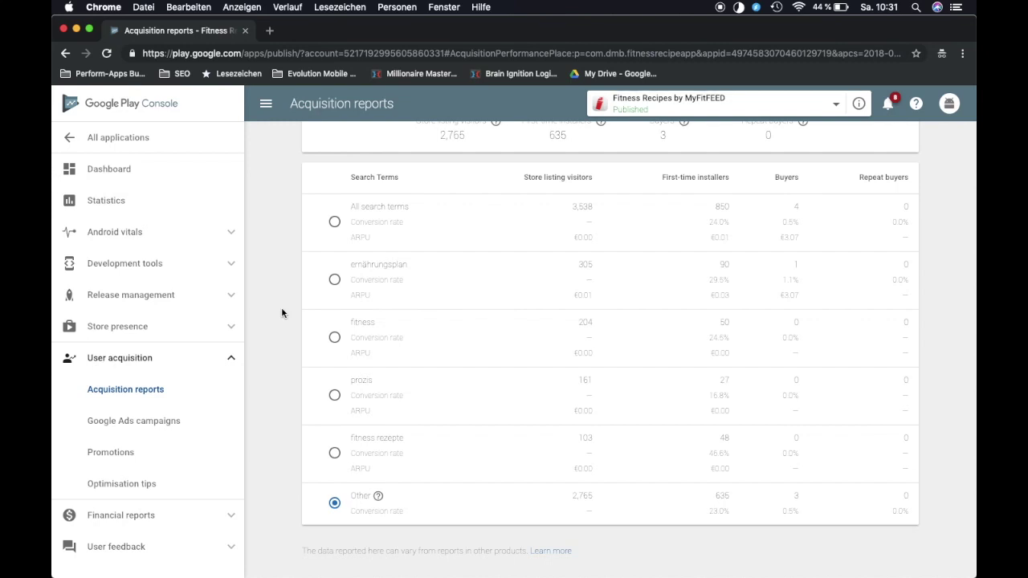
# - Examine the first-time installers and buyers chart for the Other search terms alongside the search terms table
pyautogui.scroll(3, 282, 312)
pyautogui.scroll(3, 281, 312)
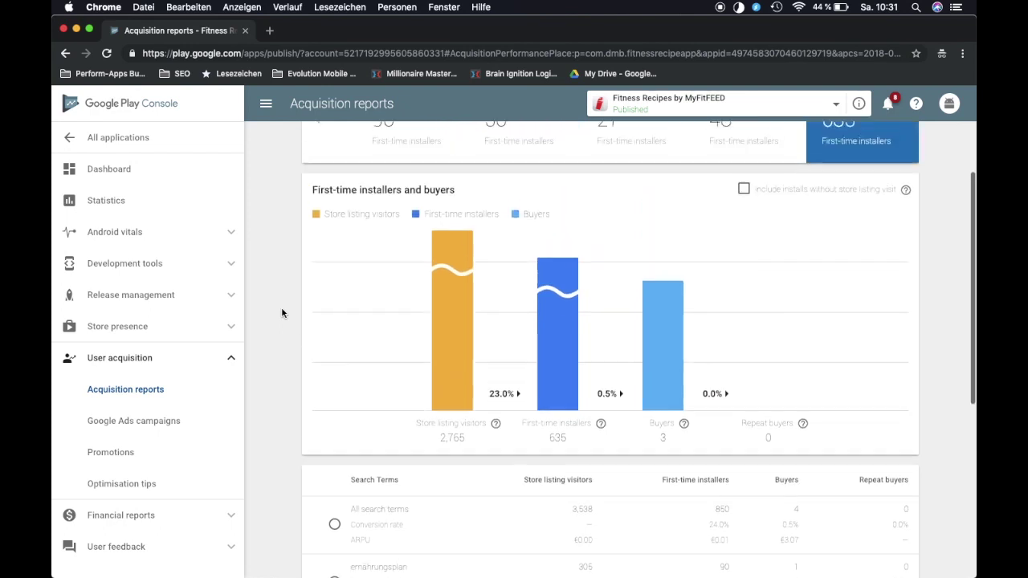
pyautogui.scroll(3, 281, 313)
pyautogui.scroll(-10, 281, 312)
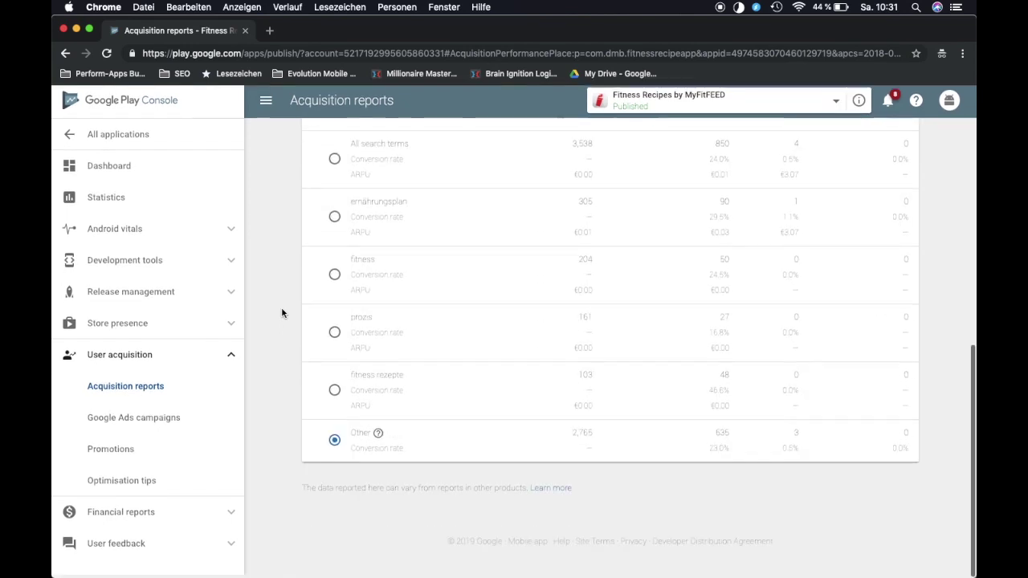
pyautogui.scroll(5, 281, 313)
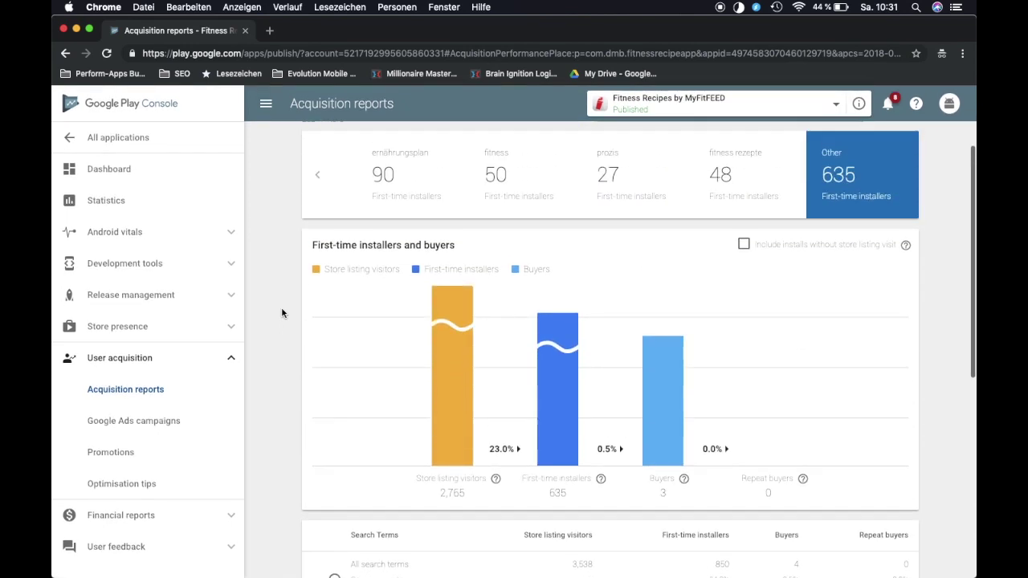
# - Leave the Search breakdown and review the acquisition channel table with the Search and Explore sources of Play Store (organic)
pyautogui.scroll(3, 281, 312)
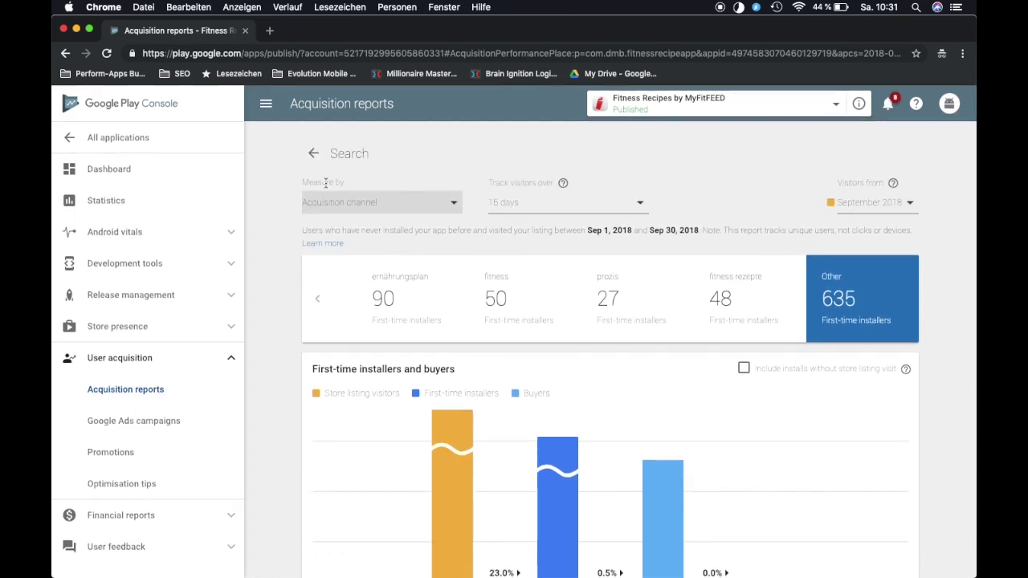
pyautogui.click(313, 153)
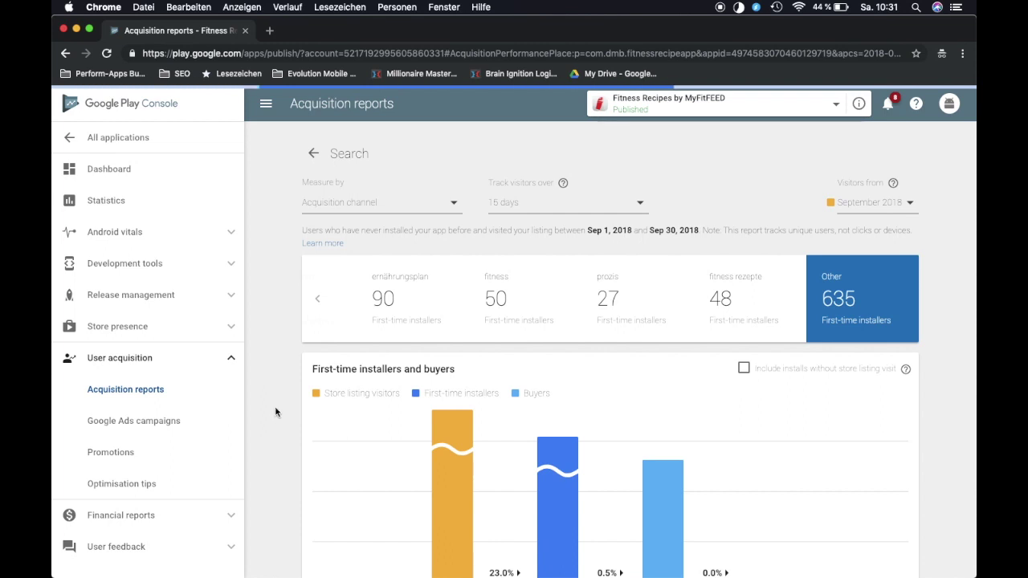
pyautogui.scroll(-5, 276, 416)
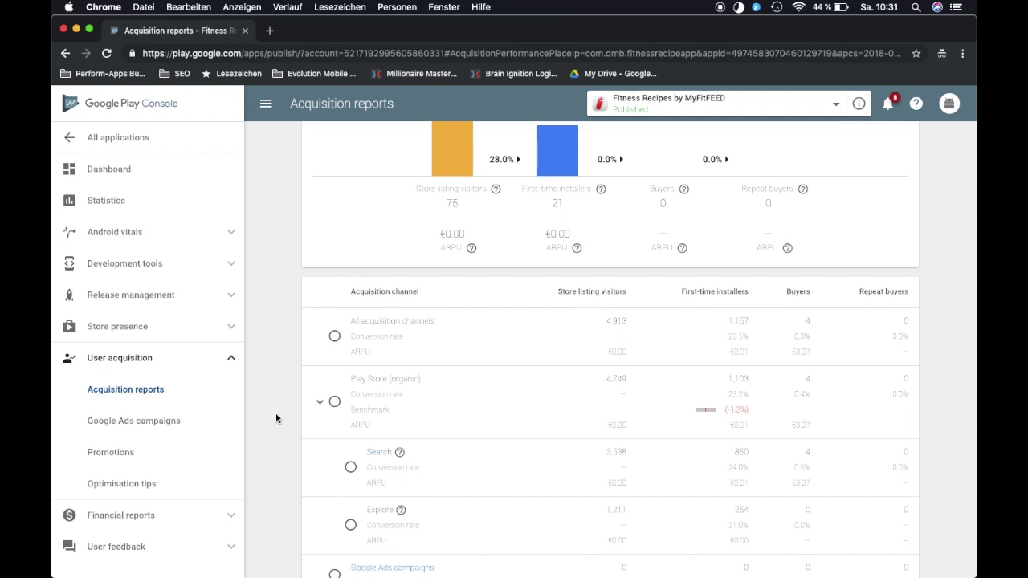
pyautogui.scroll(-2, 275, 419)
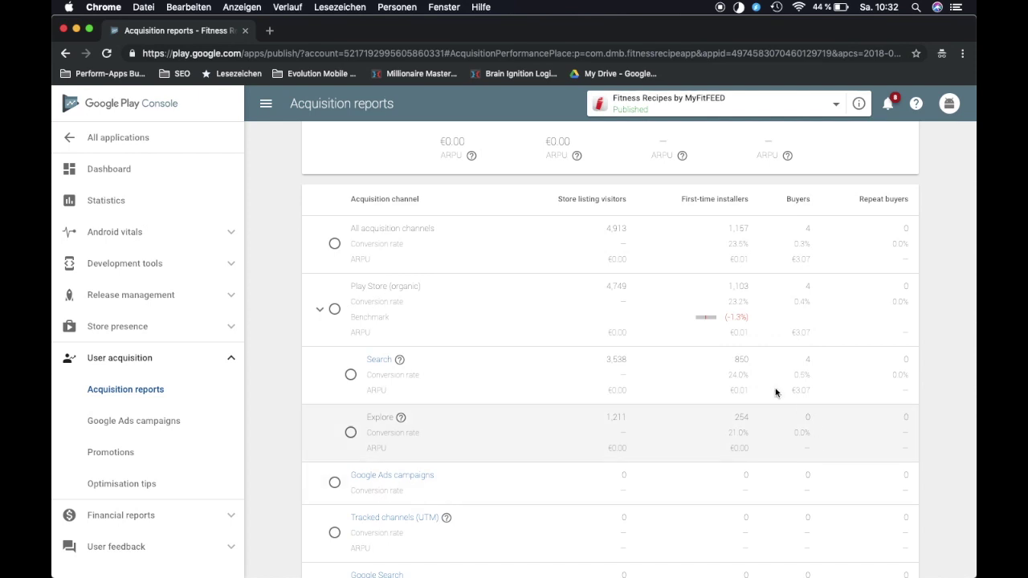
# - Select the Search source under Play Store (organic) and compare its visitors and installers with Explore and the other acquisition channels
pyautogui.moveTo(609, 360); pyautogui.dragTo(627, 360)
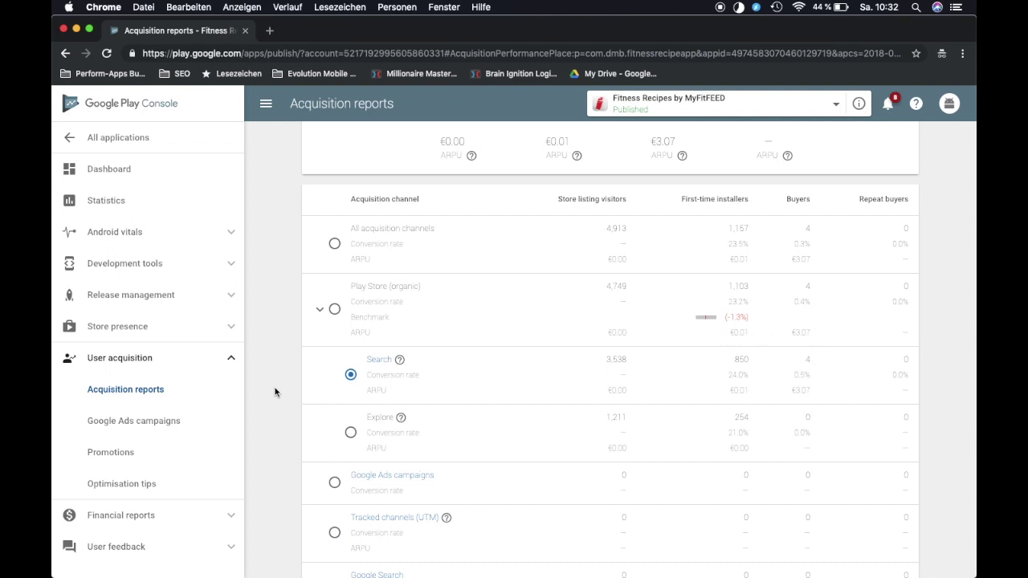
pyautogui.scroll(-3, 275, 388)
pyautogui.scroll(5, 274, 388)
pyautogui.scroll(-3, 275, 391)
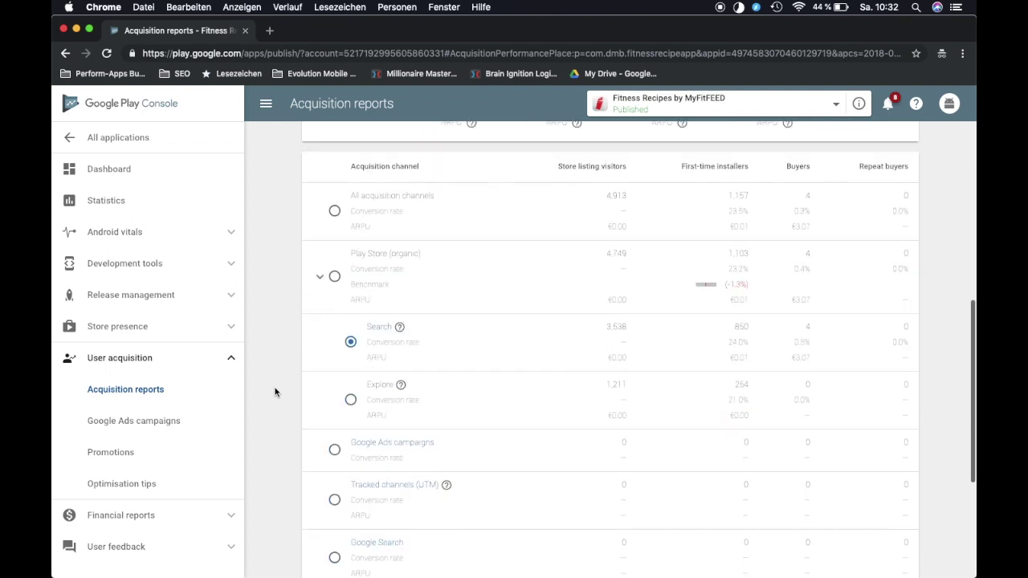